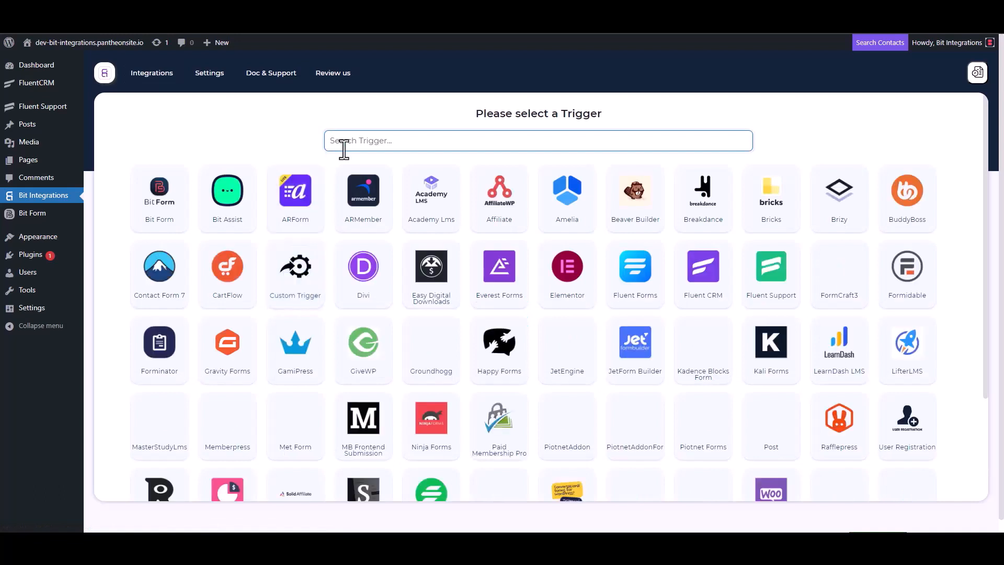
Step: Pick Fluent Support as the trigger, copy its webhook URL, and start fetching incoming data
left_click(774, 287)
left_click(714, 252)
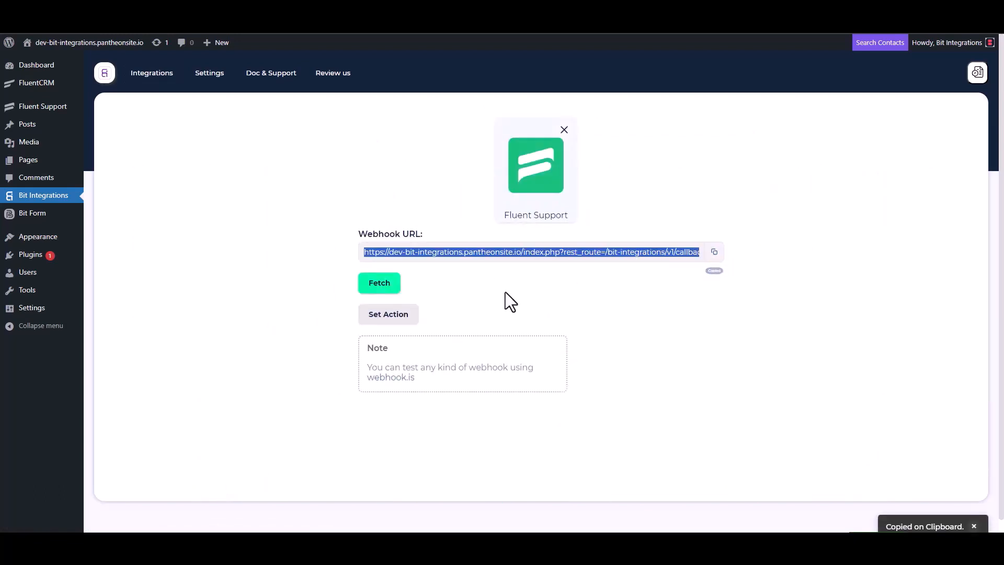
left_click(380, 289)
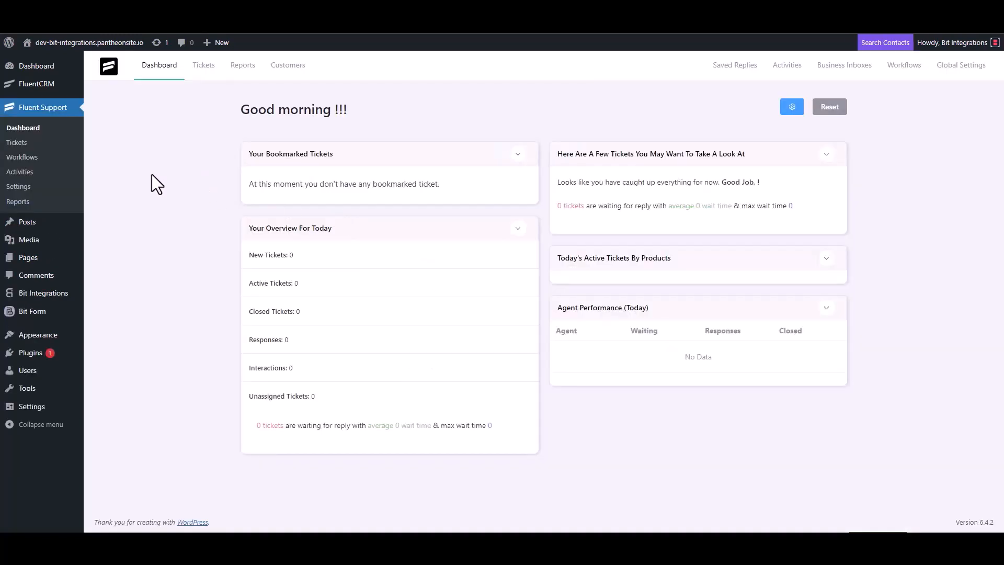
Step: Add a new Automatic workflow titled 'Bit Integrations' under Workflows and open its editor
left_click(35, 157)
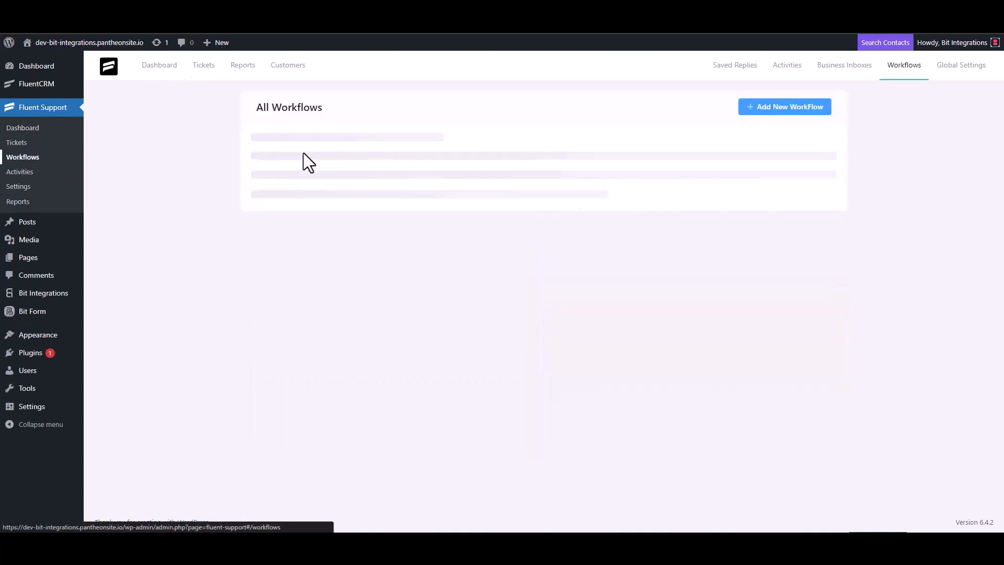
left_click(770, 118)
left_click(303, 124)
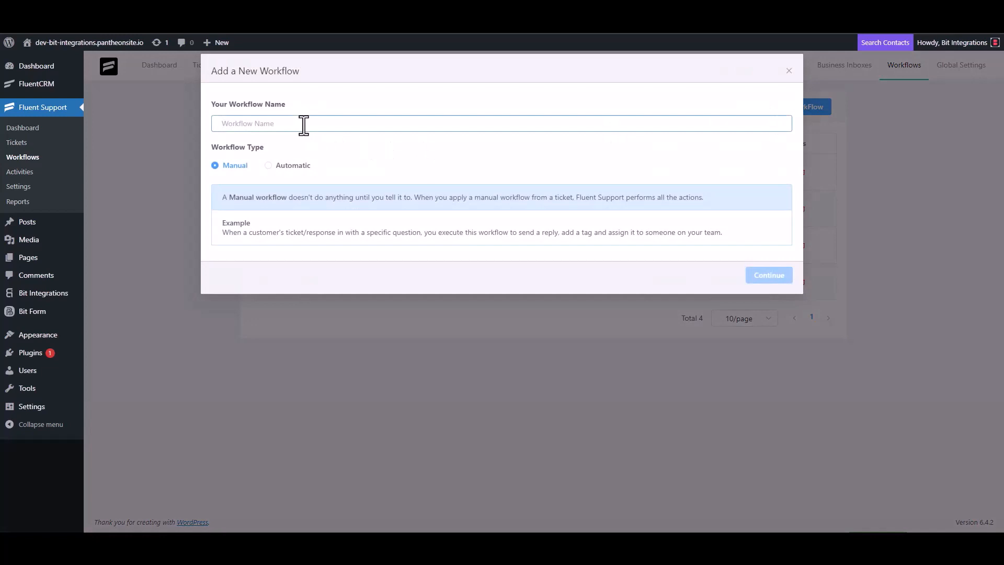
type("Bit")
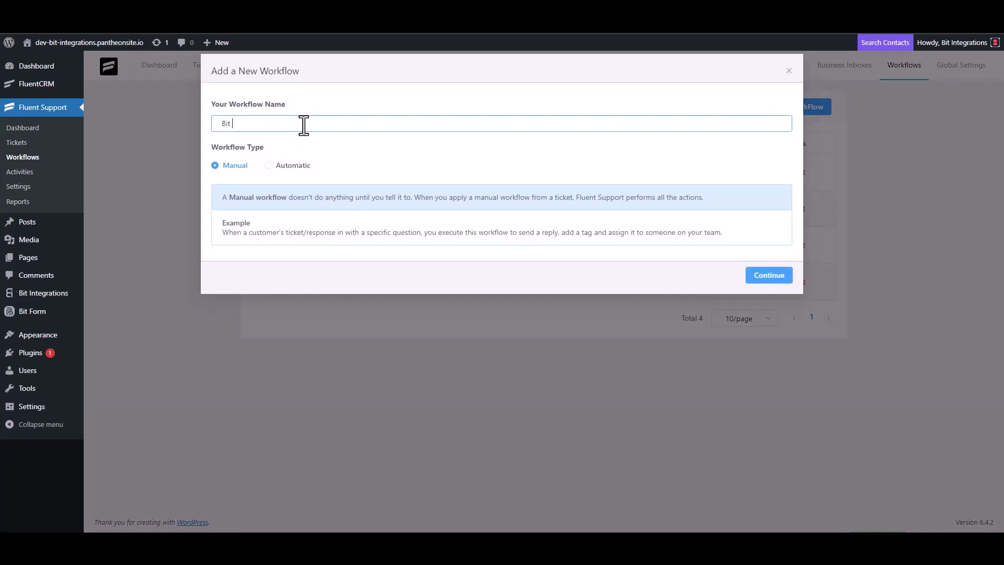
type(" Integrations")
left_click(280, 166)
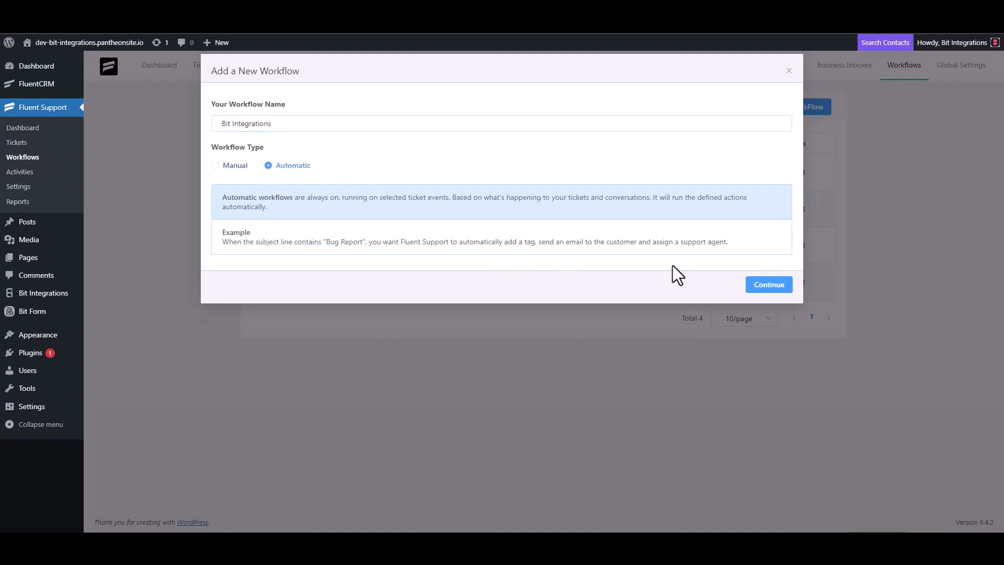
left_click(767, 287)
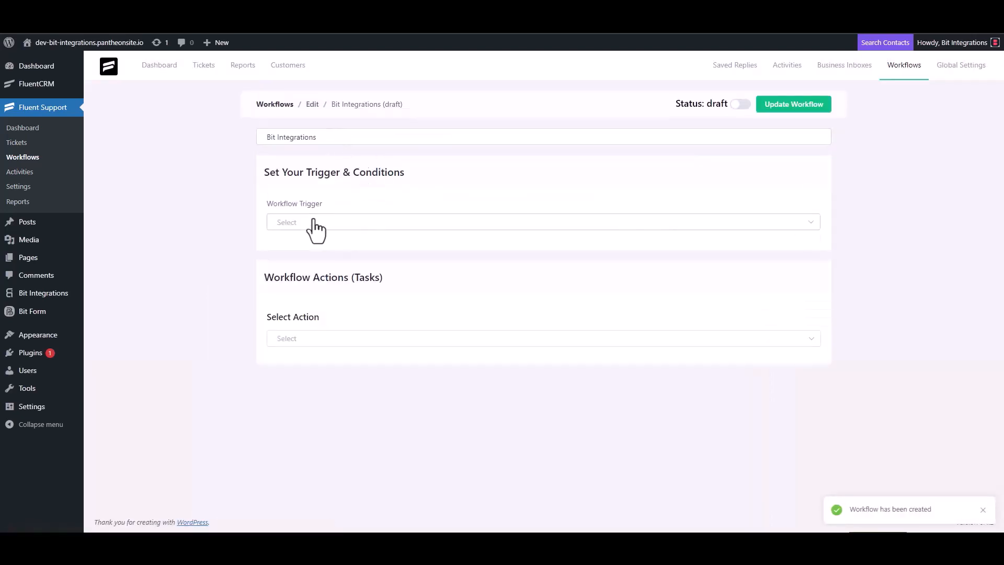
Step: Trigger the workflow On Ticket Creation and add an outgoing webhook with the copied URL
left_click(312, 223)
left_click(310, 251)
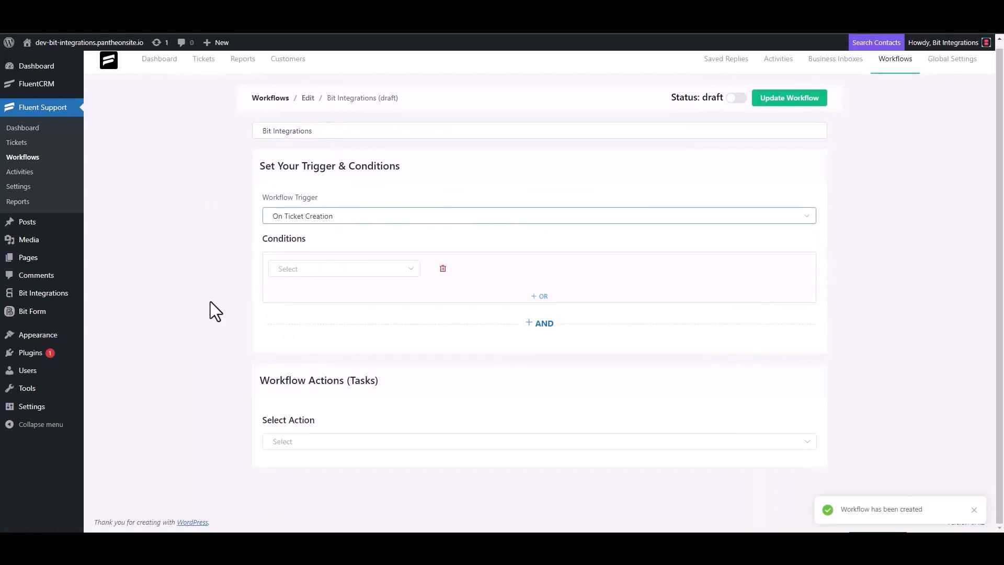
left_click(288, 431)
scroll(309, 364, "down", 5)
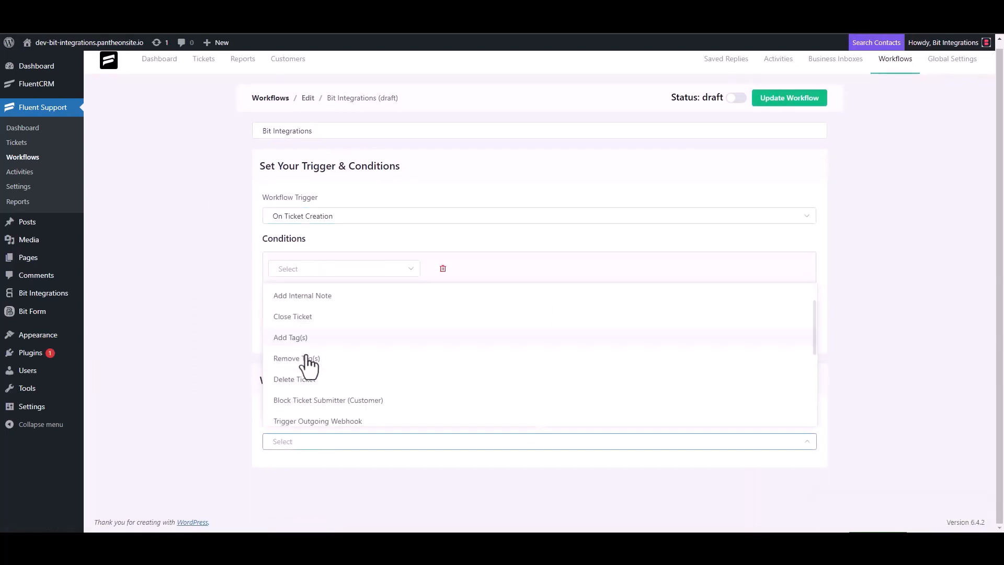
left_click(341, 297)
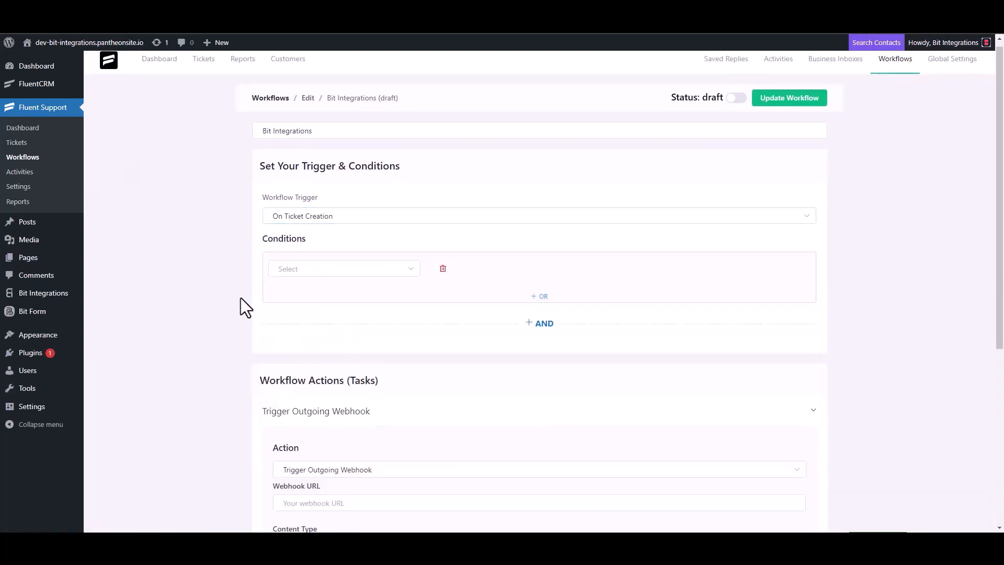
scroll(241, 305, "down", 4)
left_click(340, 297)
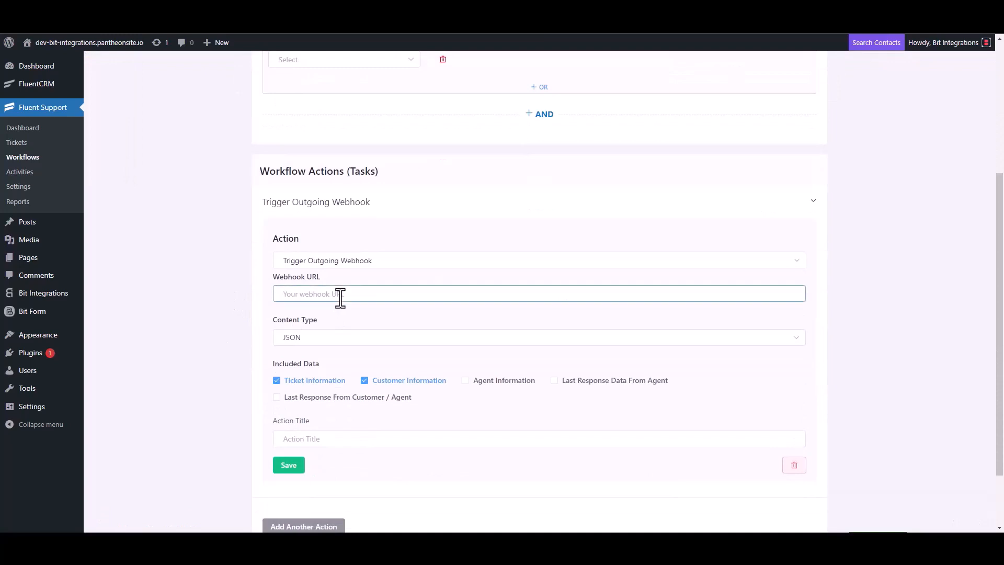
key("ctrl+v")
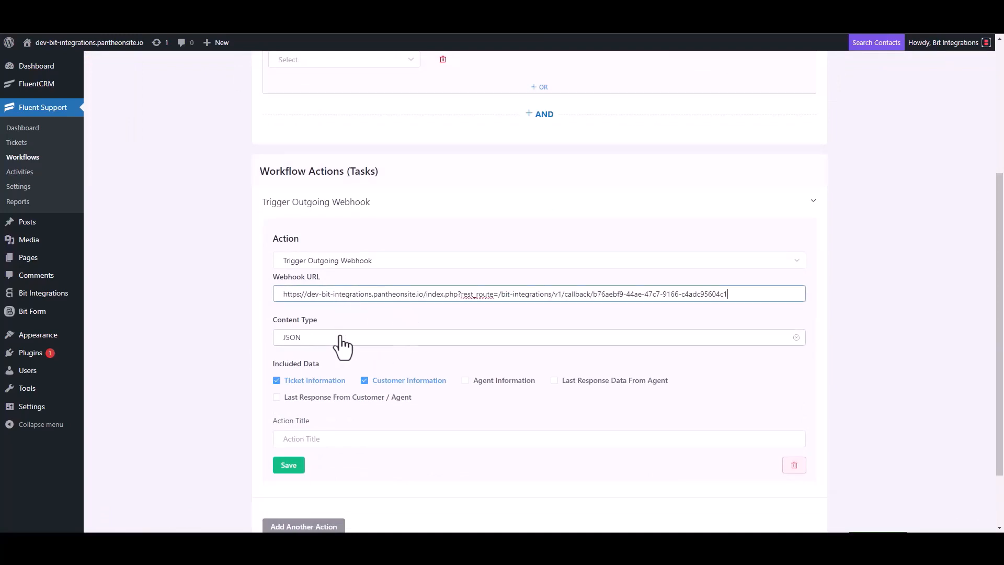
Step: Title the webhook action 'Bit Integrations', save it, and publish the workflow
scroll(341, 348, "down", 2)
left_click(314, 361)
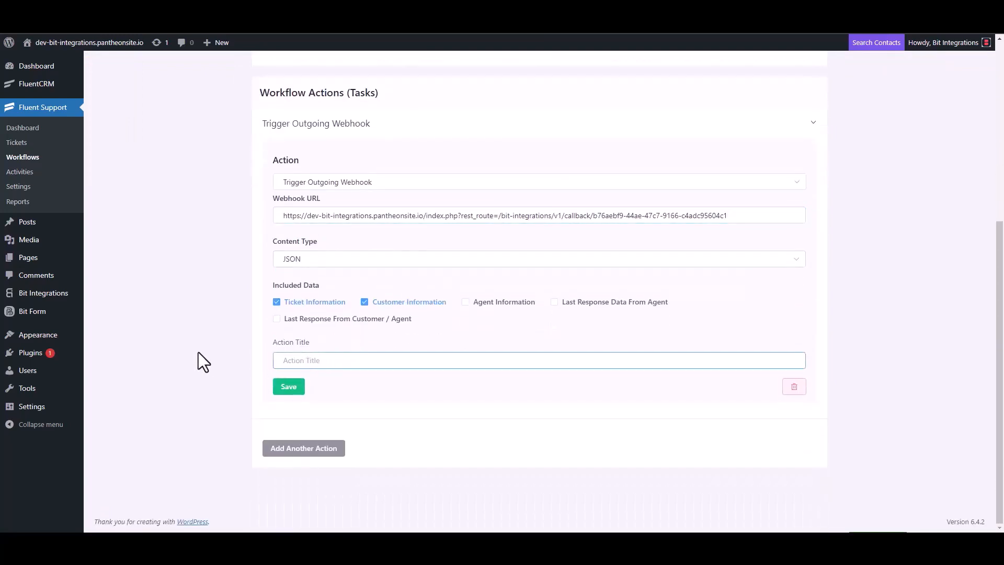
type("Bit Integrations")
left_click(288, 390)
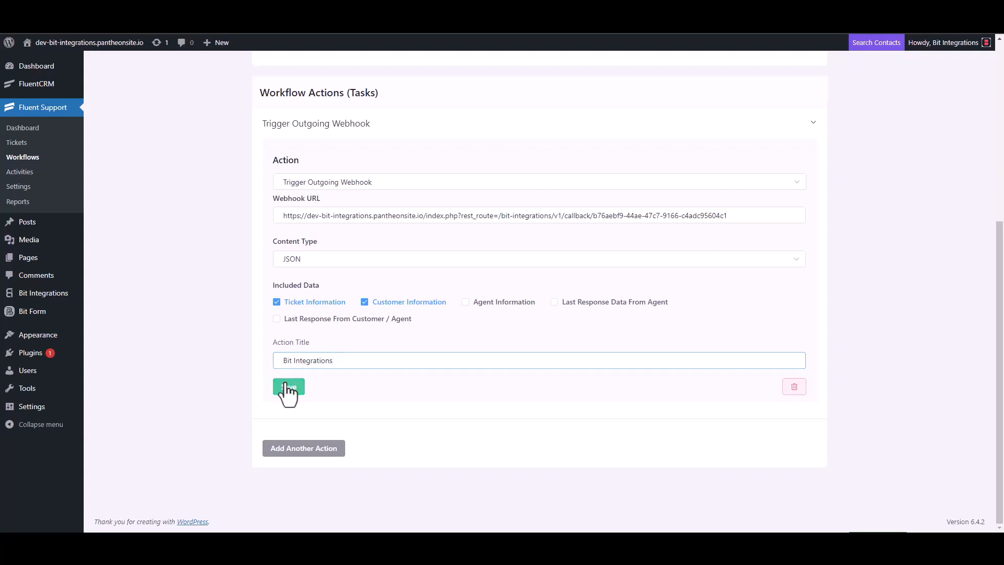
left_click(736, 96)
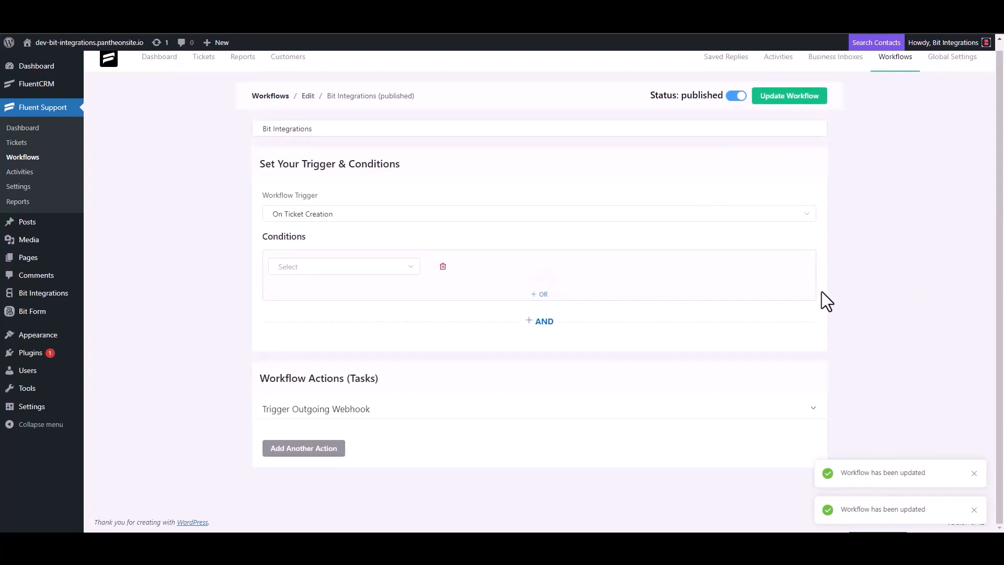
Step: Start a new ticket and create a new contact with a first name and e-mail address
left_click(25, 144)
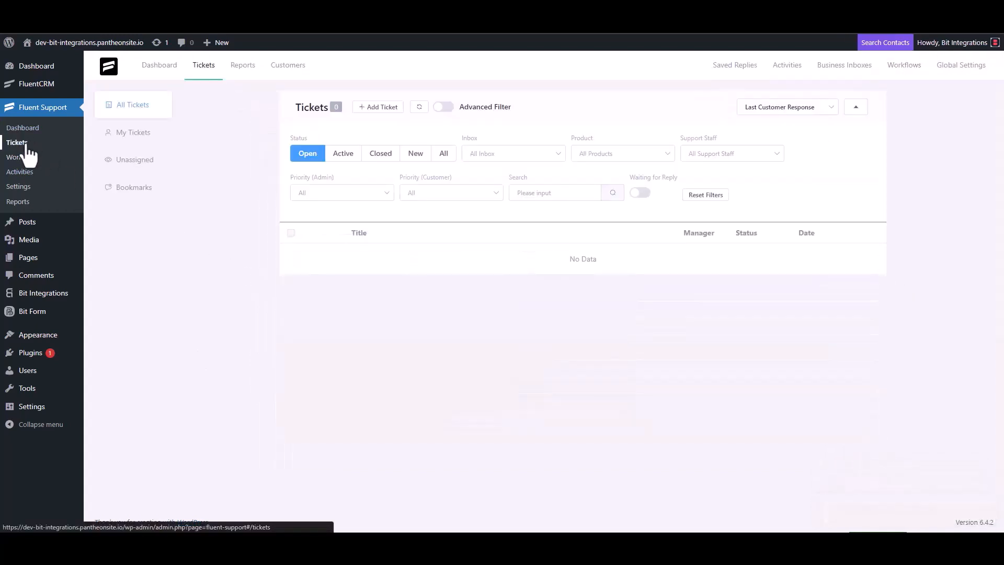
left_click(376, 108)
left_click(411, 134)
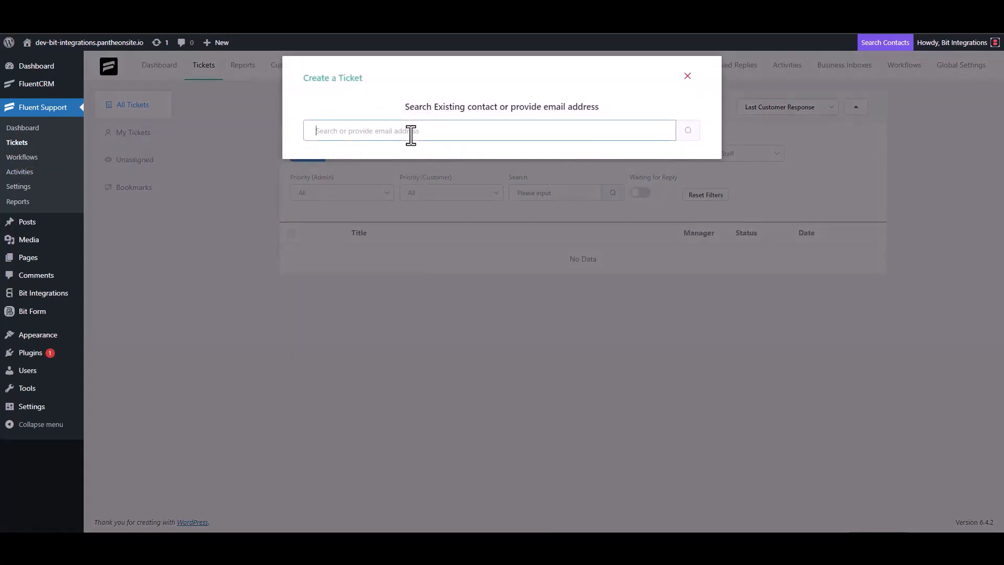
type("test@gmail.com")
left_click(687, 133)
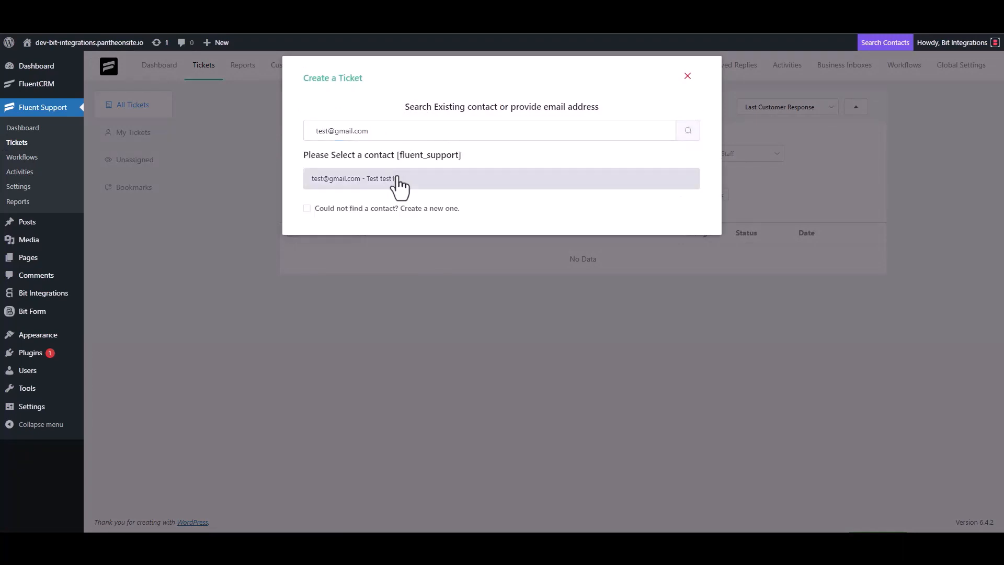
left_click(313, 208)
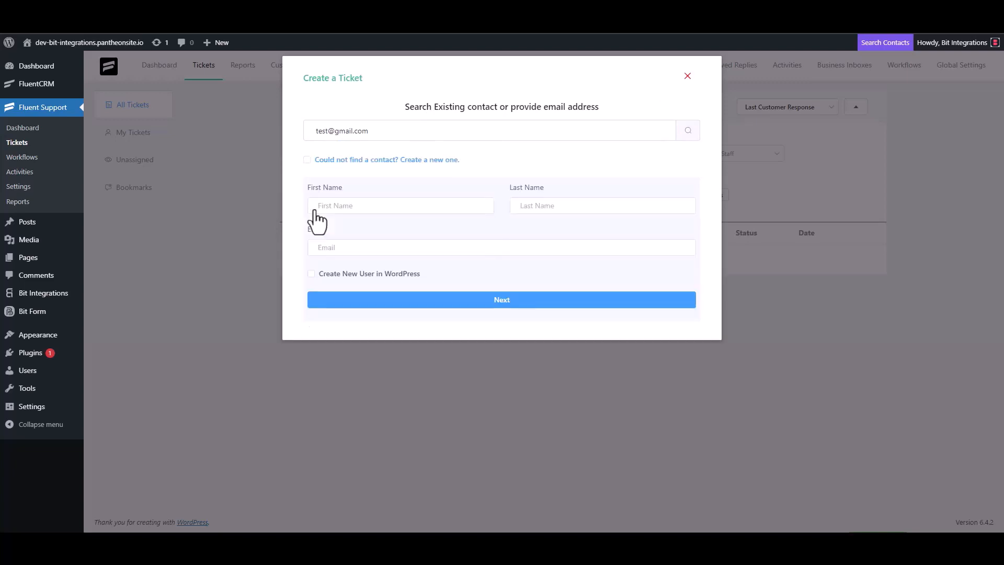
left_click(350, 212)
type("test")
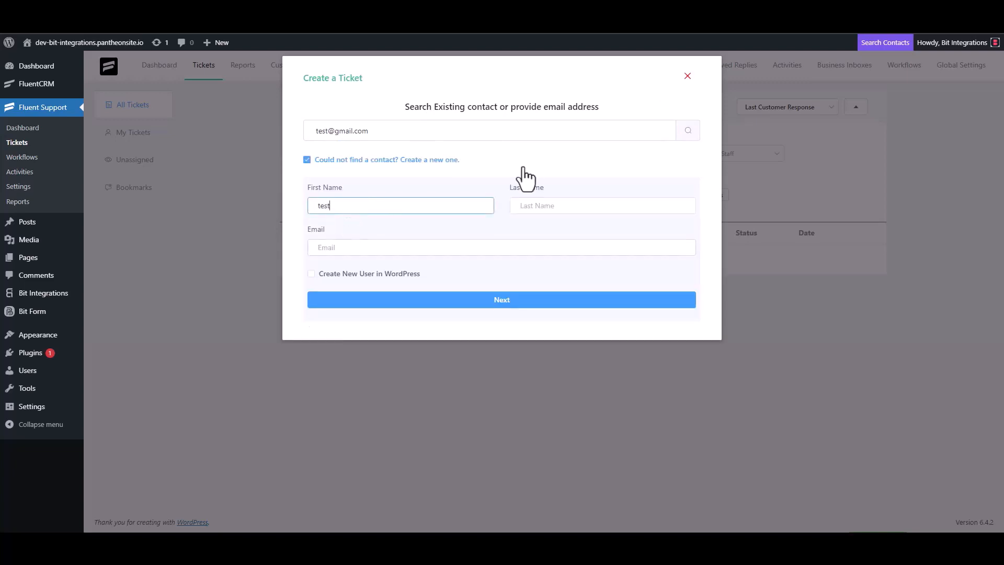
type("3")
left_click(355, 248)
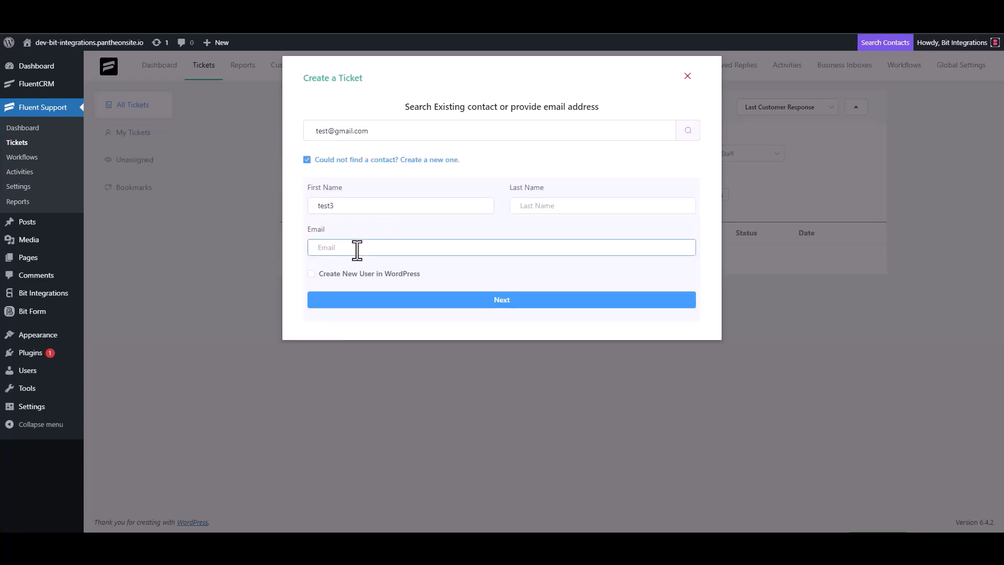
type("test3@gmail.com")
left_click(512, 300)
Step: Enter subject 'test' and details 'test', then create the ticket
left_click(365, 189)
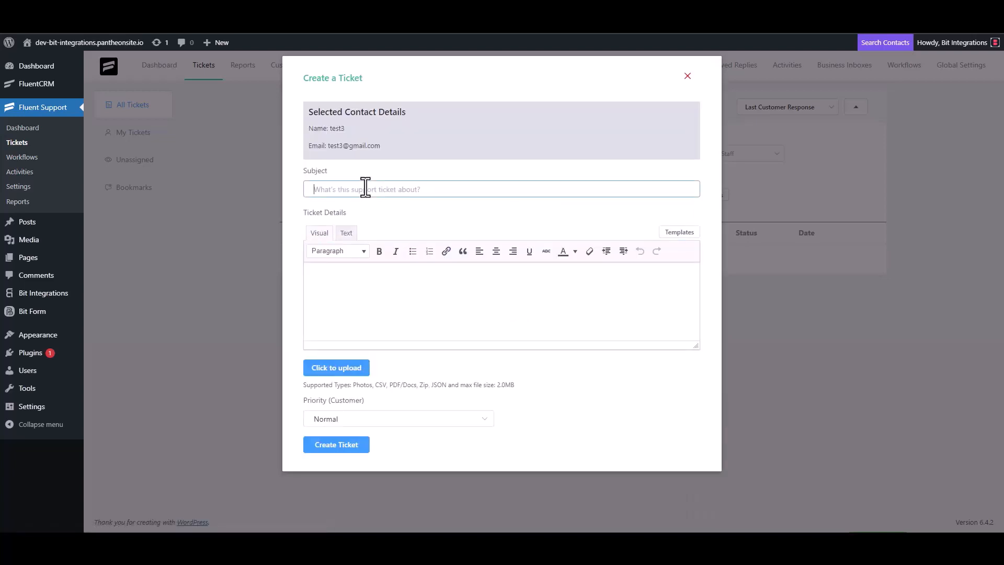
type("test")
left_click(353, 280)
type("test")
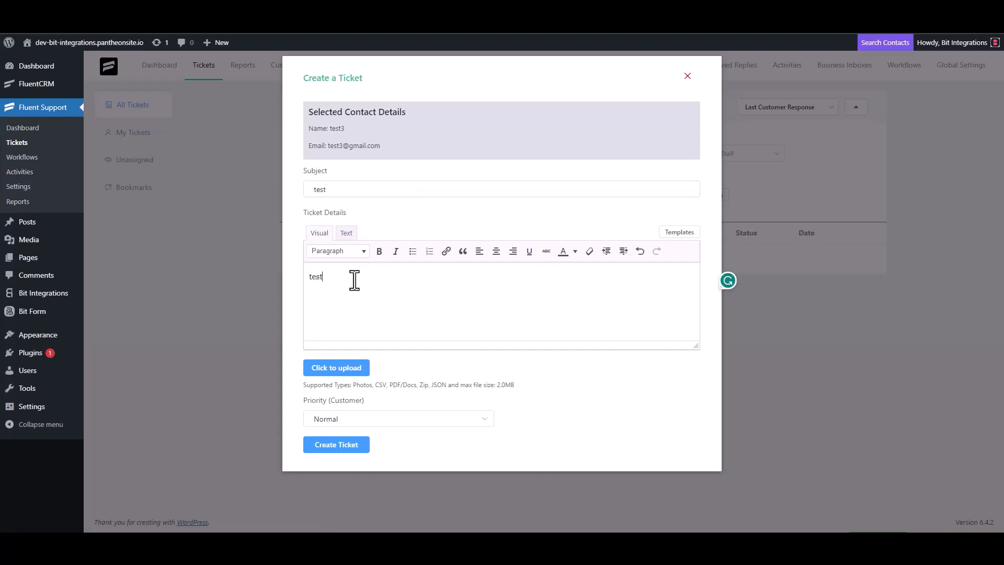
left_click(339, 442)
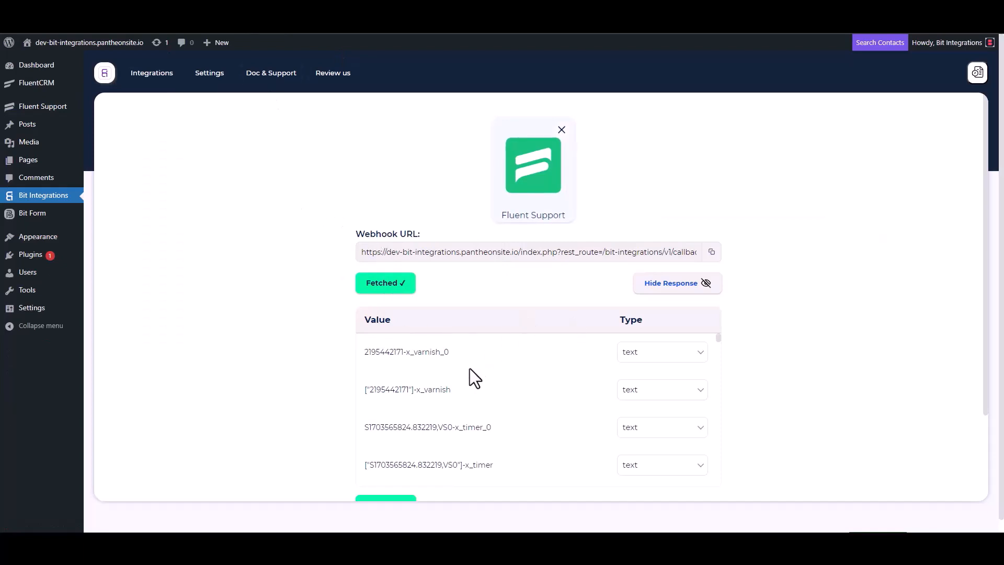
Step: Scroll through the fetched webhook response's Value/Type table
scroll(466, 369, "down", 5)
scroll(326, 402, "down", 3)
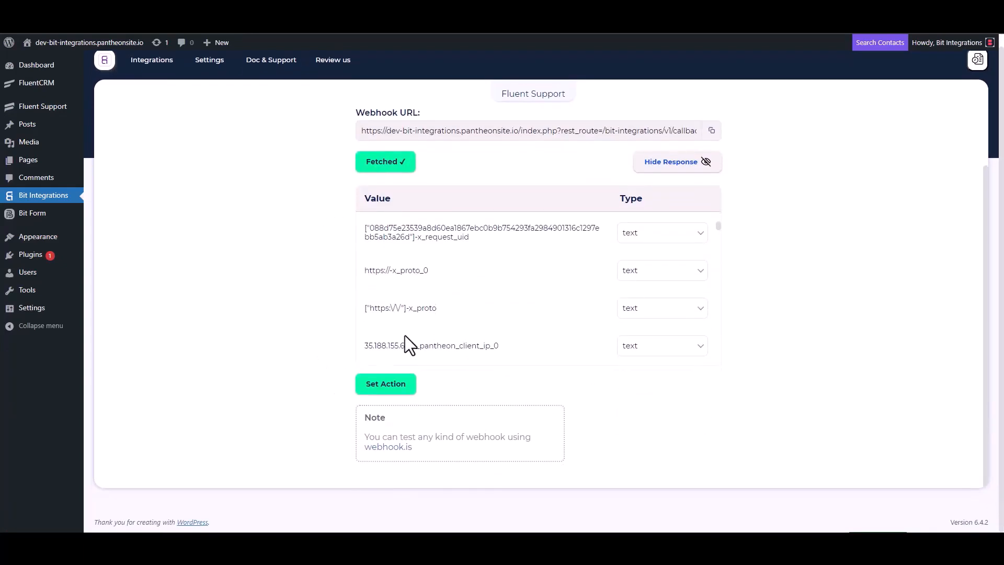
scroll(465, 285, "down", 5)
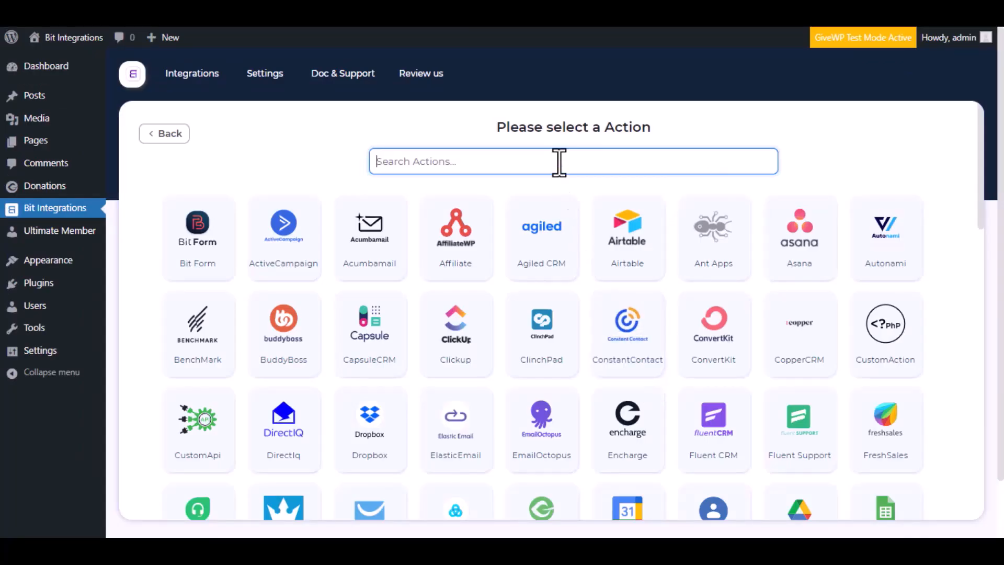
Step: Search the action list for 'Givewp' so only the GiveWP card remains
type("Give")
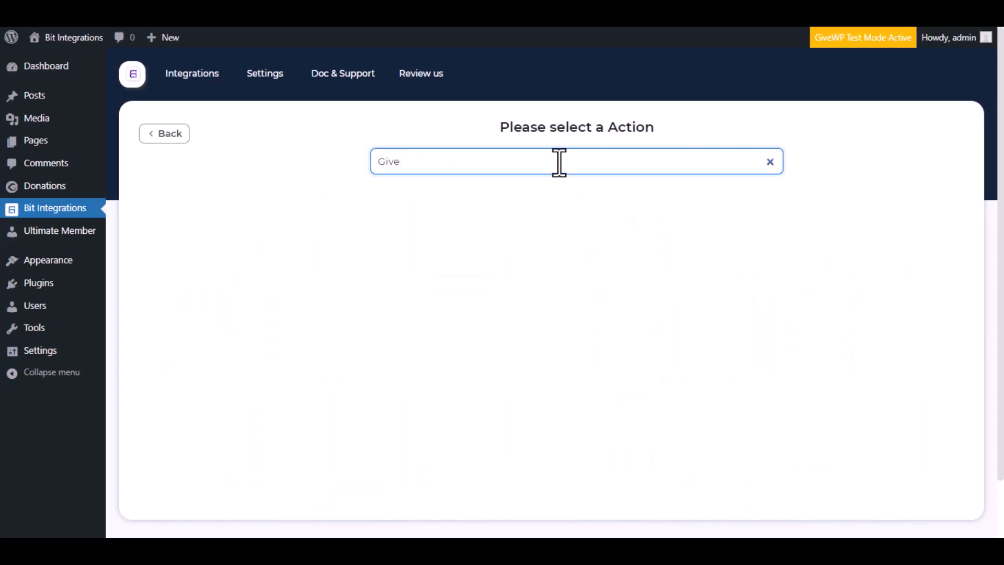
key("BackSpace")
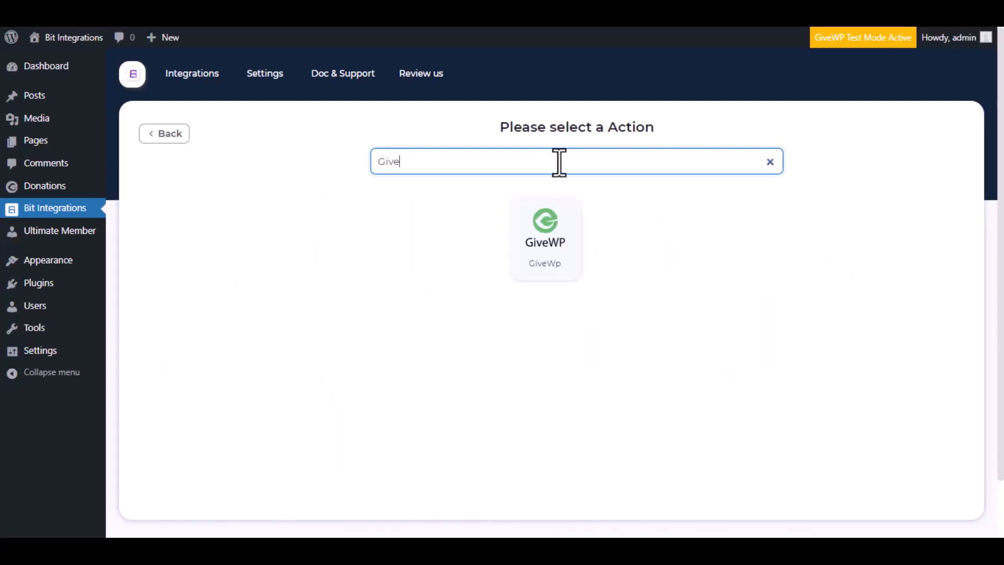
type("wp")
Step: Select GiveWP, connect it with integration name 'GiveWp', and continue to step 2
left_click(561, 247)
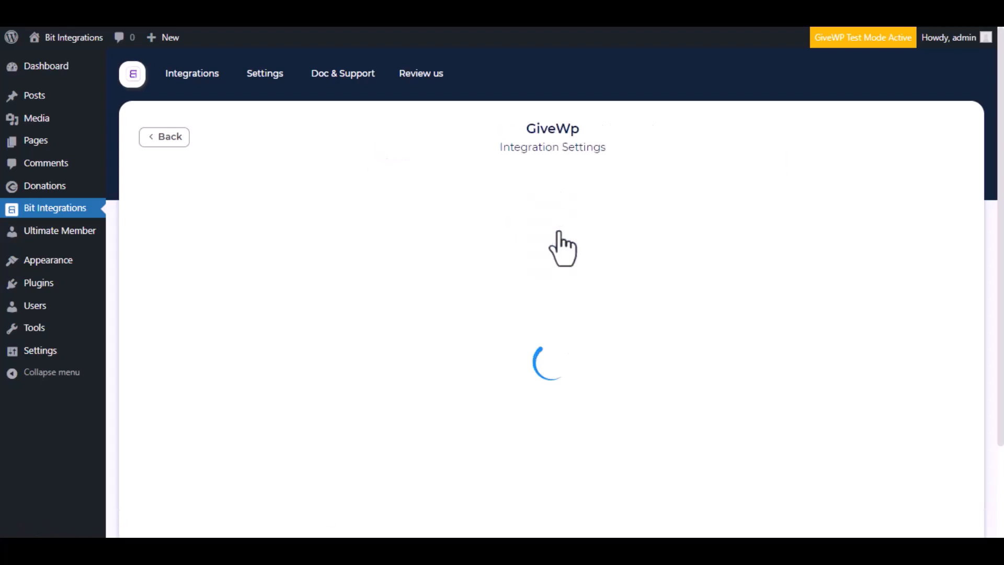
left_click_drag(345, 226, 131, 227)
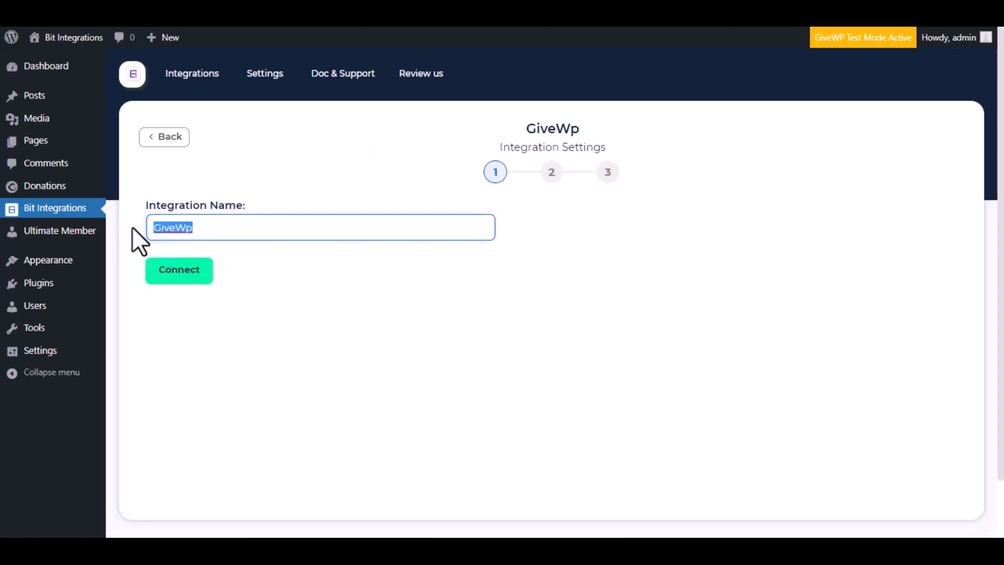
left_click(177, 230)
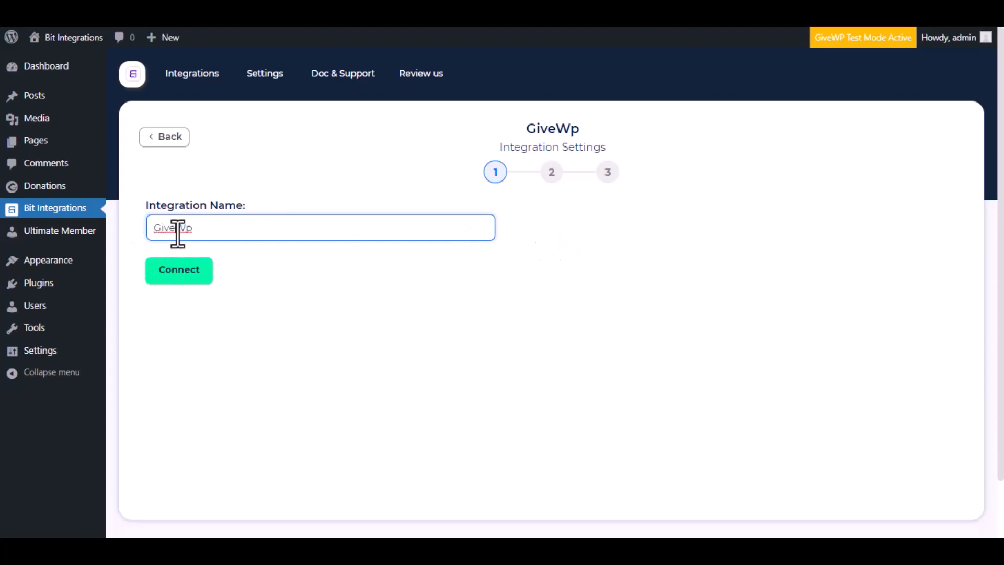
left_click(177, 280)
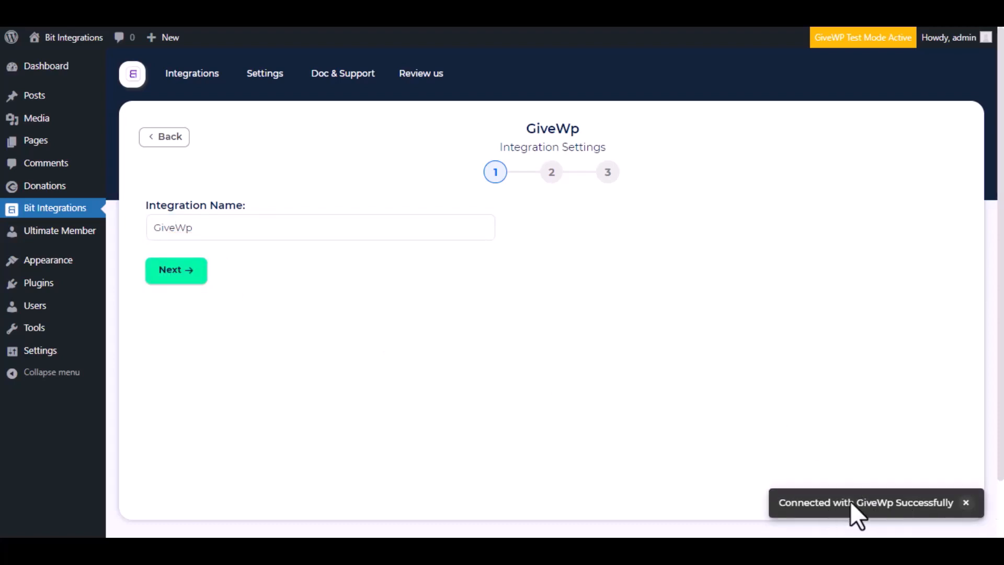
left_click(186, 282)
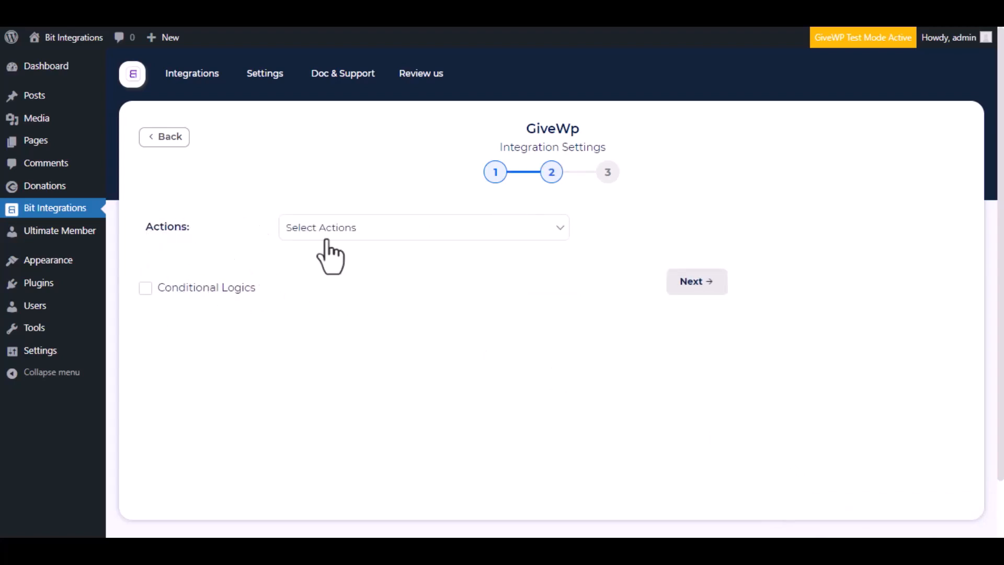
Step: Set the action to Create a donar and map E-mail Address to the donor Email
left_click(346, 236)
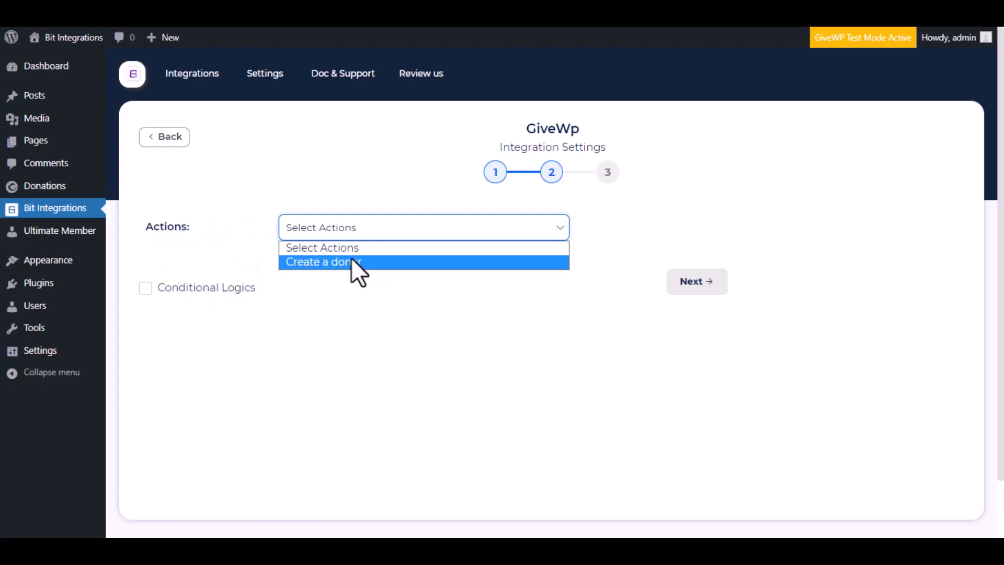
left_click(330, 261)
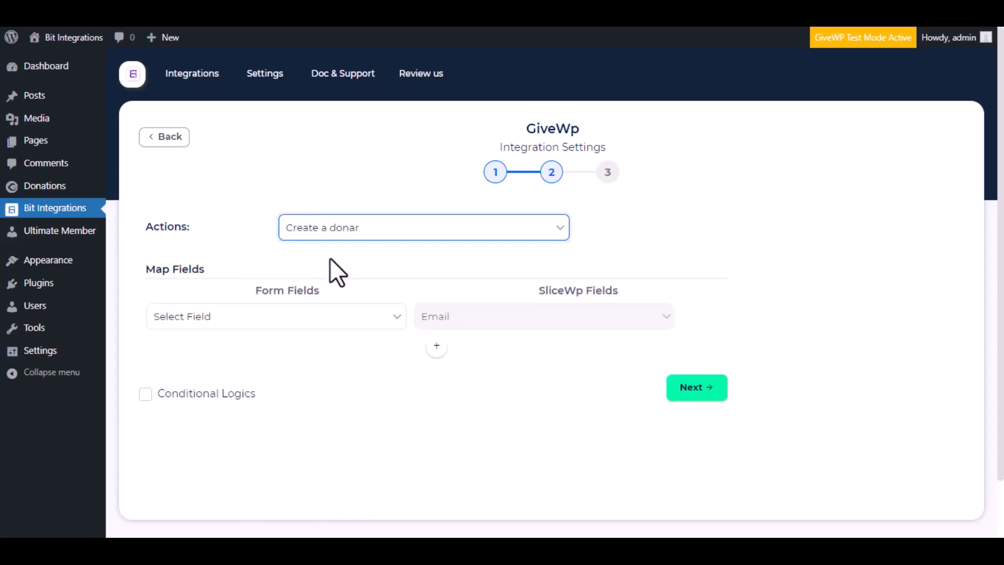
left_click(287, 324)
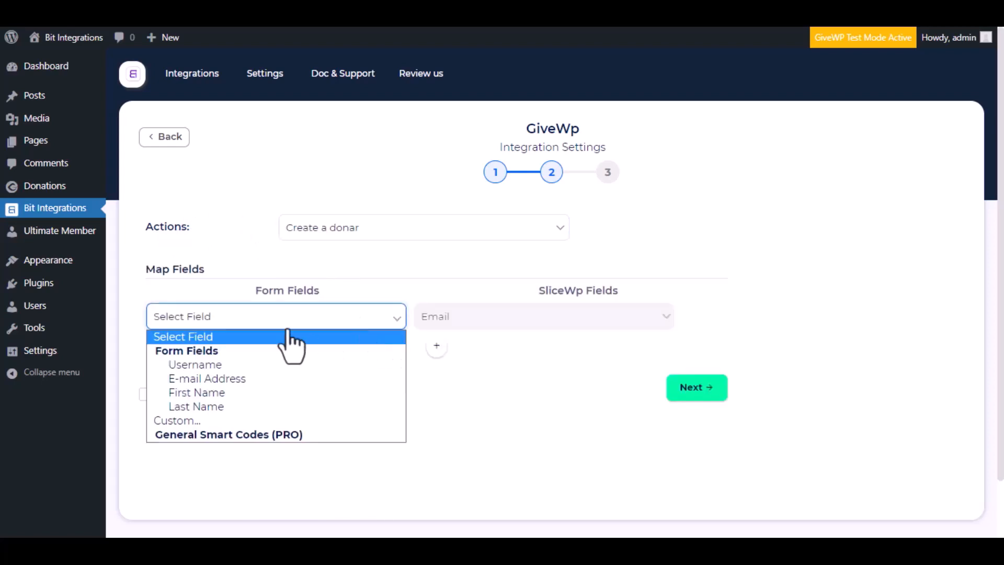
left_click(209, 378)
Step: Add mapping rows for First Name→First Name and Last Name→Last Name
left_click(436, 346)
left_click(447, 350)
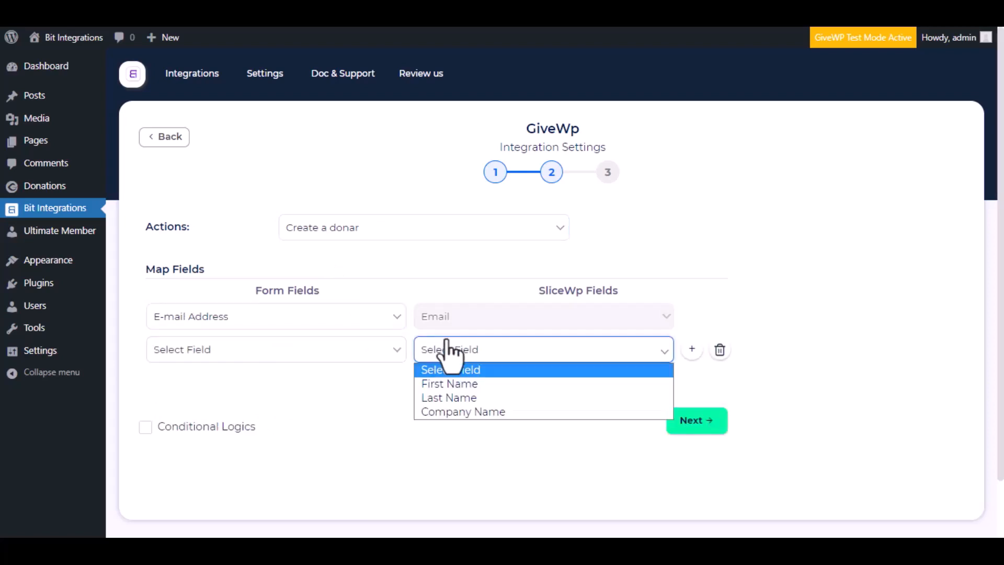
left_click(457, 384)
left_click(387, 350)
left_click(290, 426)
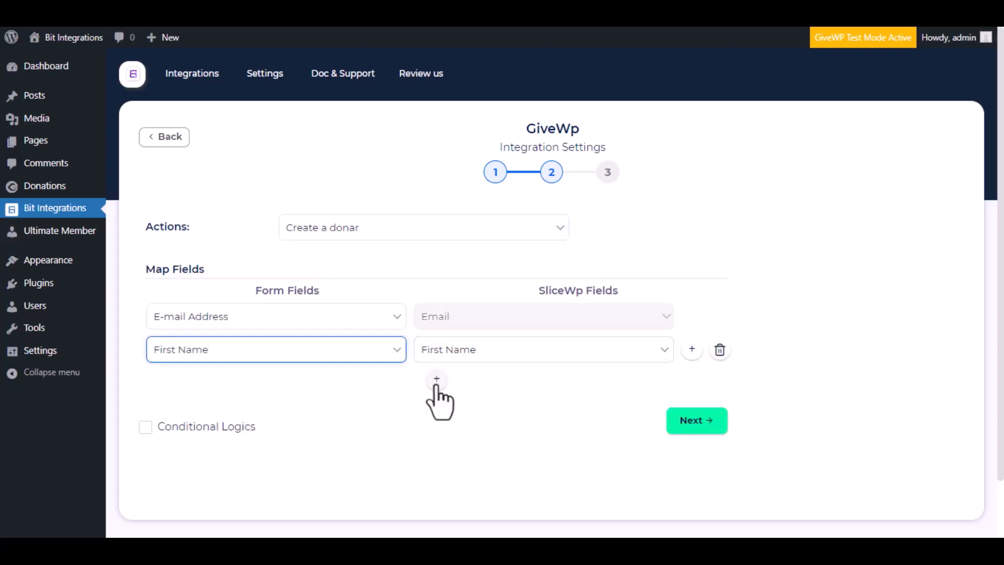
left_click(436, 378)
left_click(475, 384)
left_click(468, 432)
left_click(348, 383)
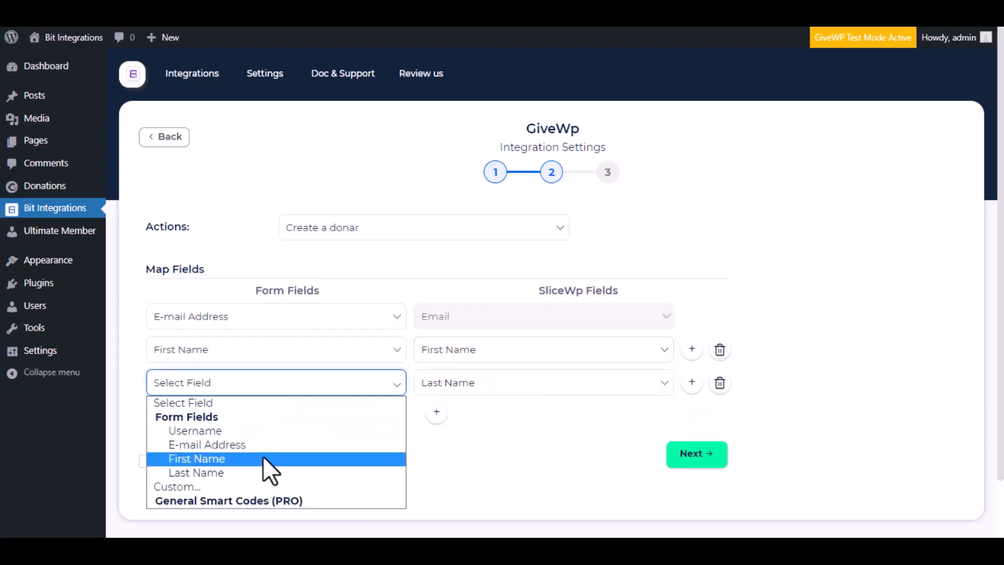
left_click(264, 473)
Step: Switch conditional logic on, then back off
scroll(377, 418, "down", 2)
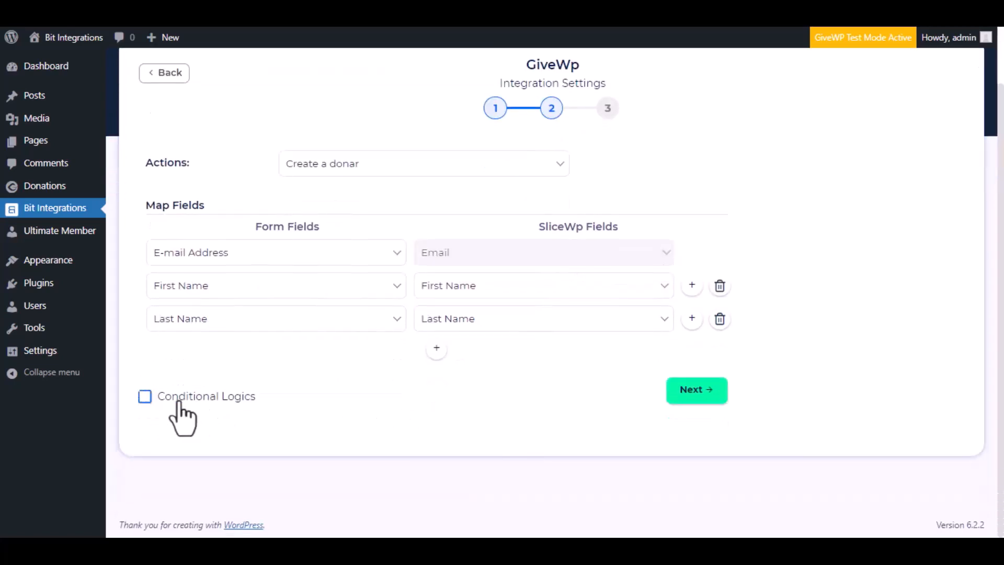
left_click(146, 402)
scroll(359, 441, "down", 3)
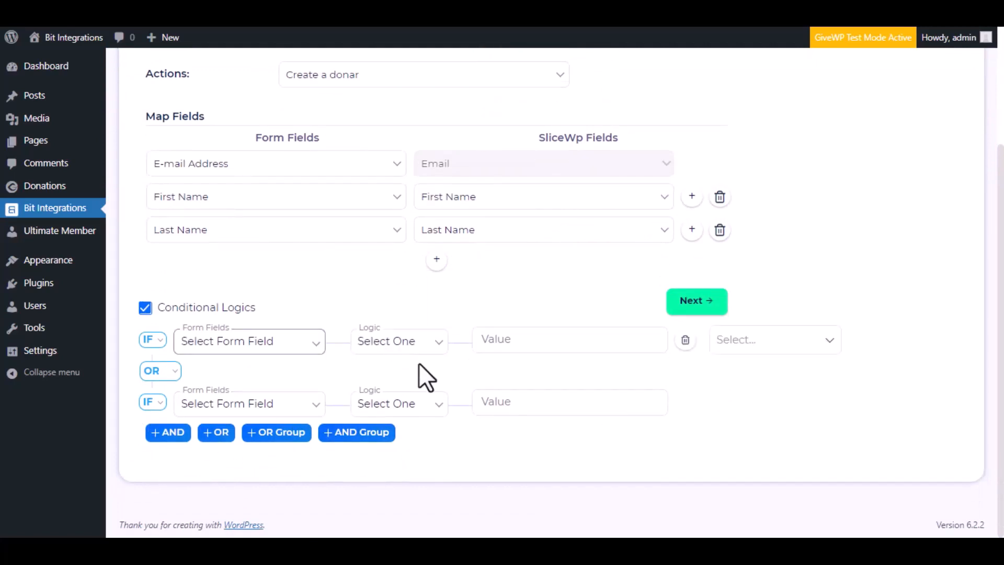
left_click(144, 309)
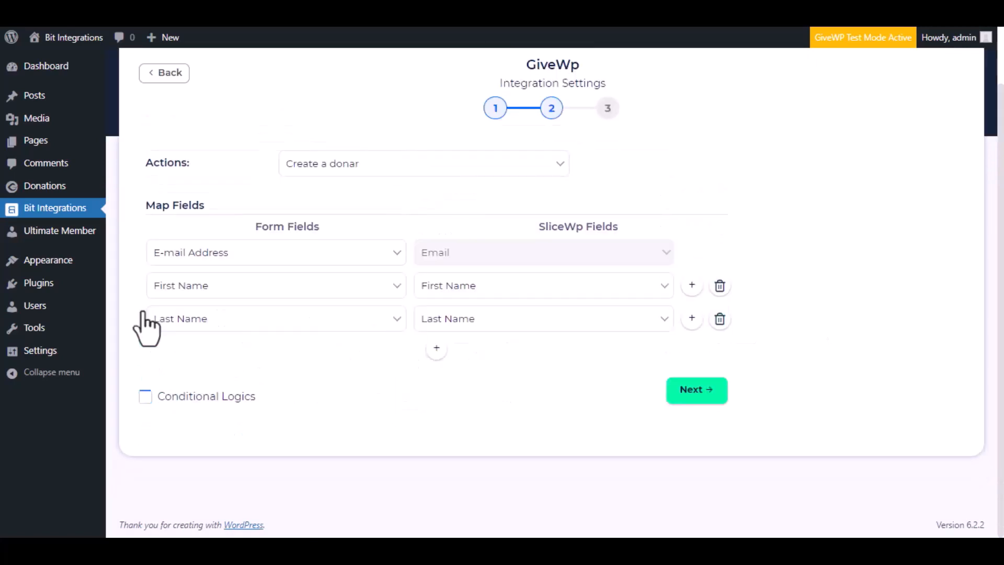
Step: Advance to step 3 and Finish & Save the GiveWp integration
left_click(693, 392)
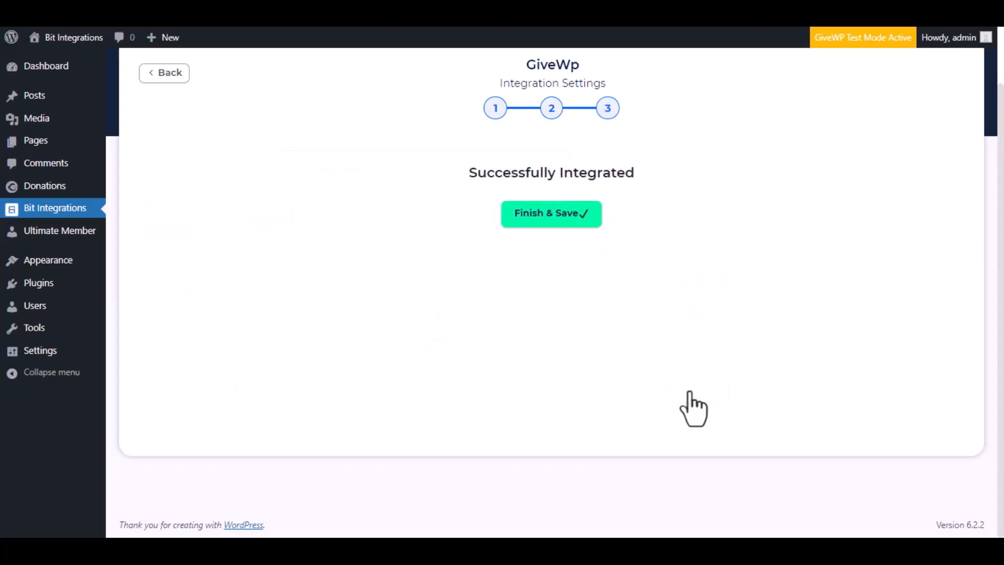
left_click(566, 220)
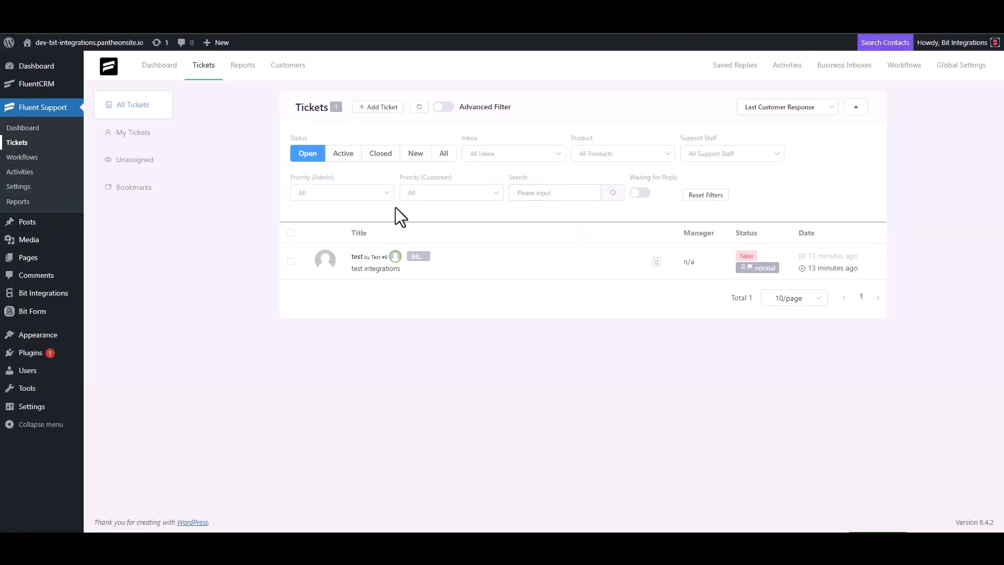
Step: In Add Ticket, look up the contact's e-mail address, then tick 'Create a new one'
left_click(381, 108)
left_click(364, 138)
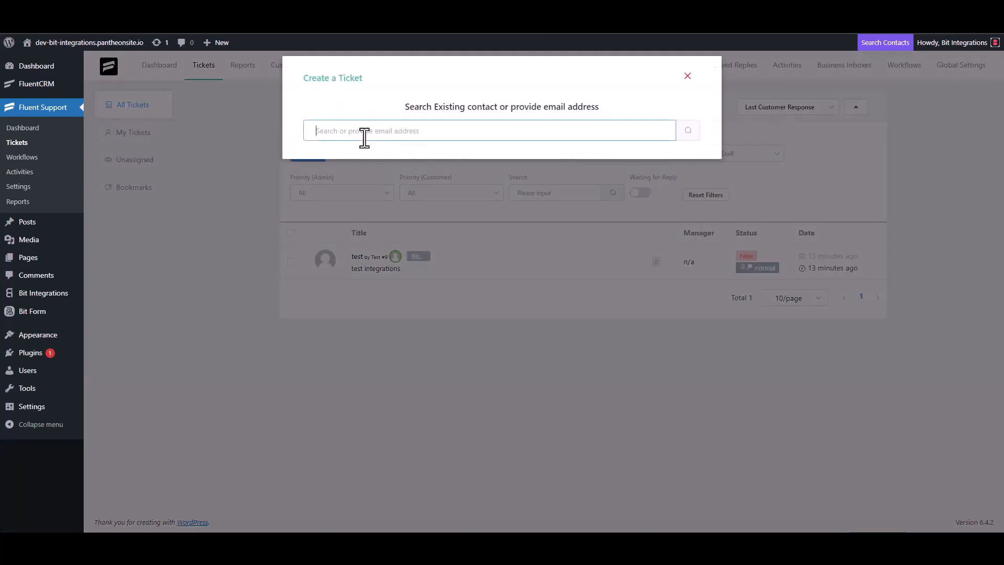
left_click(689, 132)
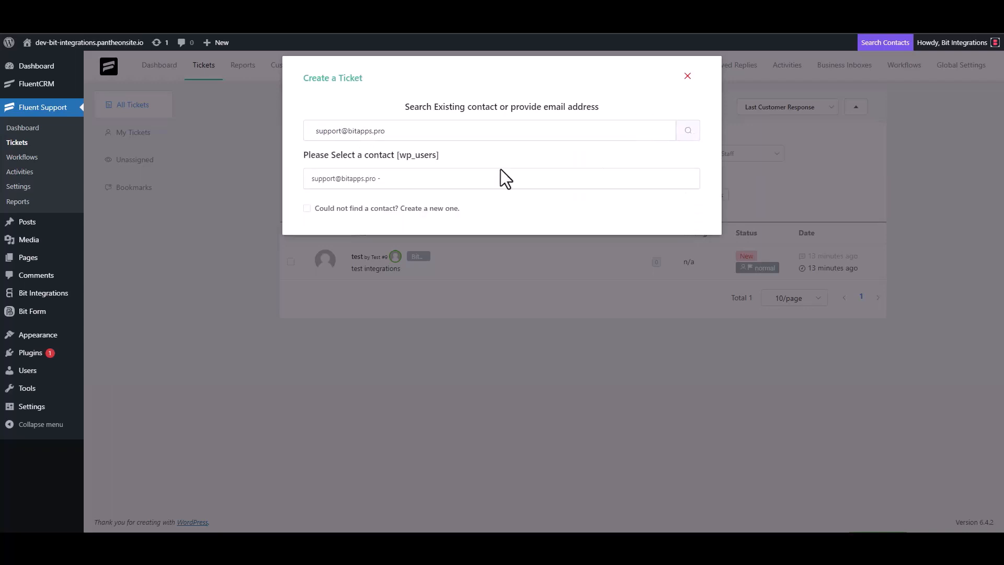
left_click(347, 208)
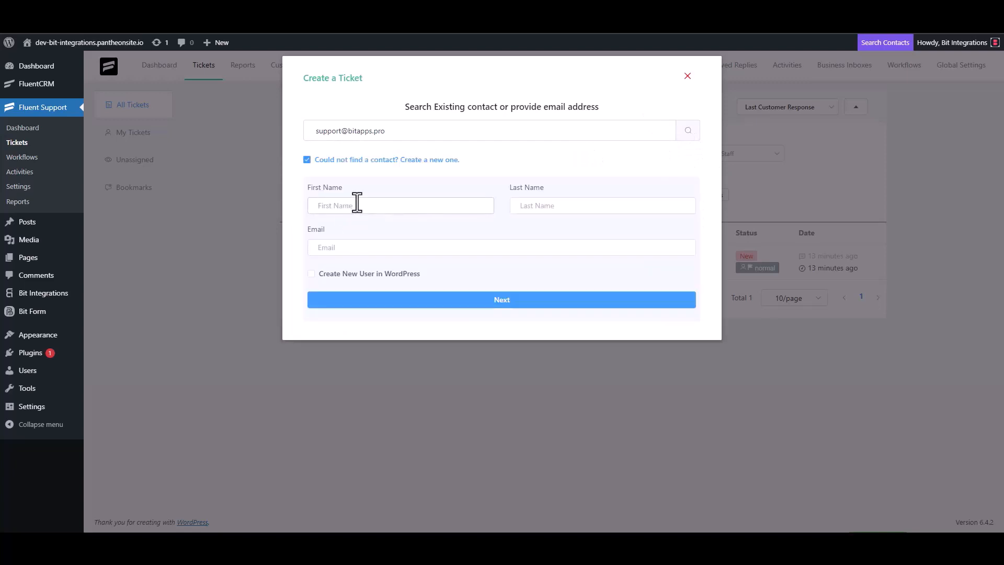
Step: Enter the new contact's first and last name, correcting the last-name typo
left_click(357, 204)
type("Bi")
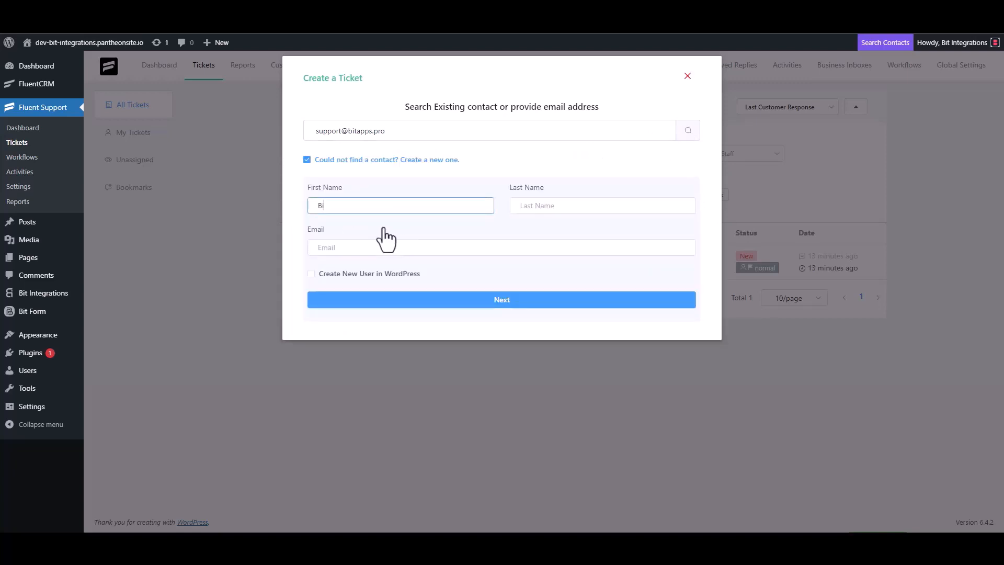
type("t")
left_click(539, 206)
type("U")
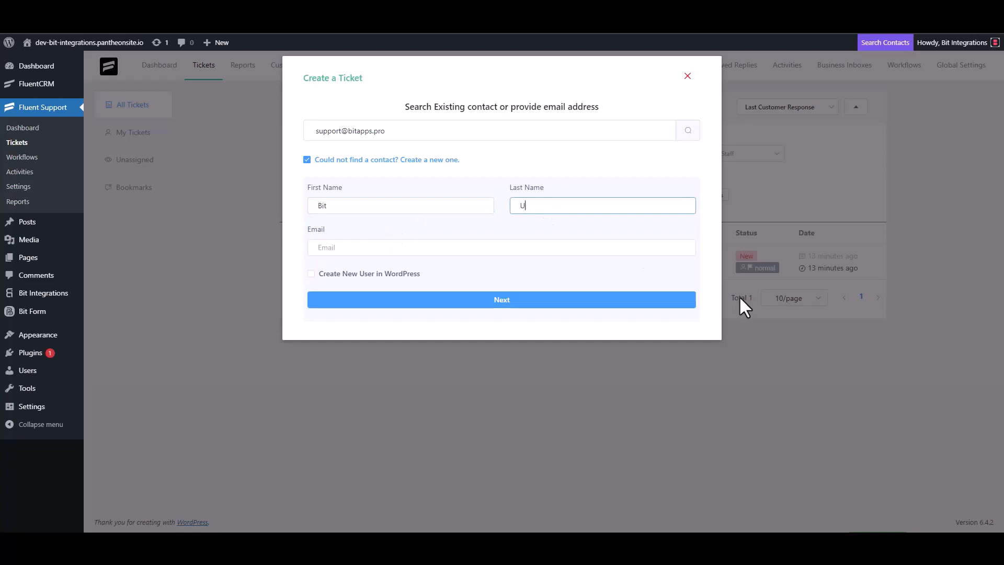
key("BackSpace")
type("Integrations")
Step: Enter the contact's e-mail address, fixing the typo
left_click(397, 248)
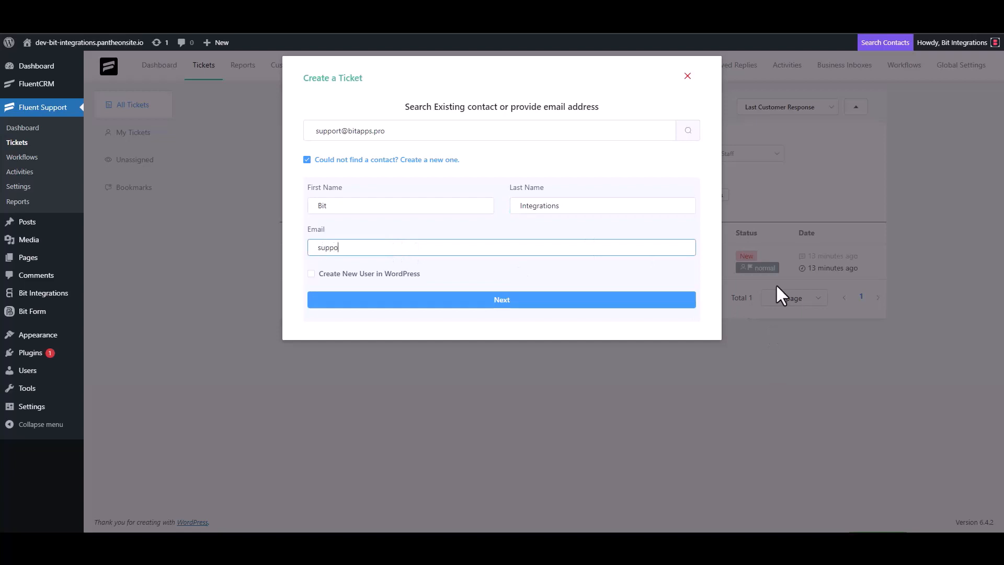
Step: Create a ticket with subject 'bit integrations' and details 'bit Integrations', then go to GiveWP donors
left_click(533, 300)
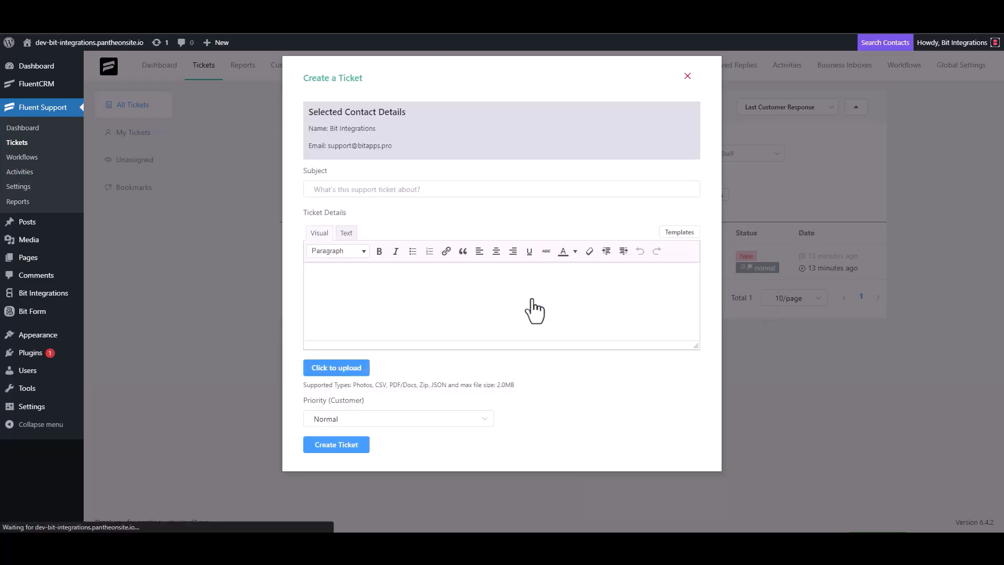
left_click(385, 189)
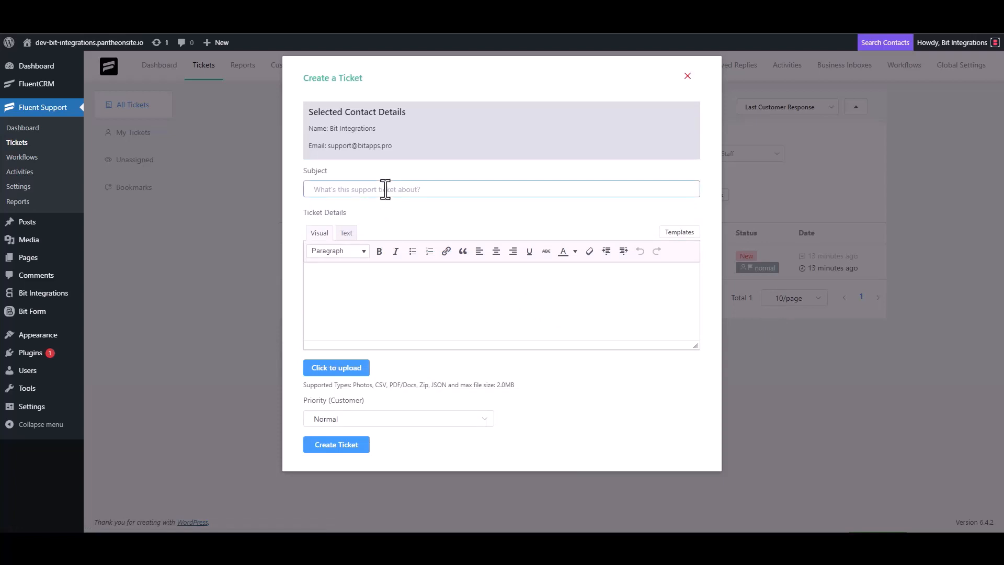
type("bit integrations")
left_click(366, 277)
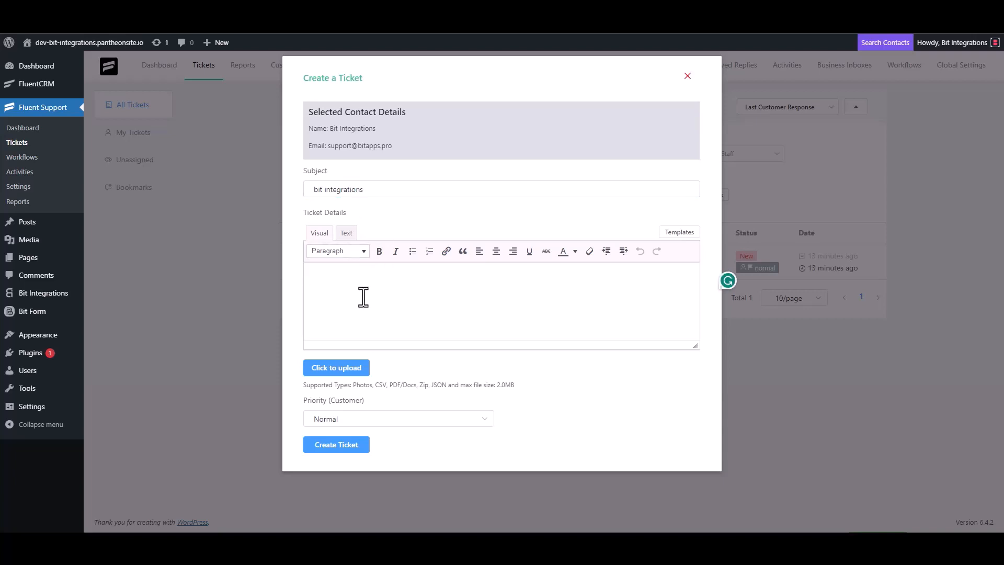
type("bit Integrations")
left_click(338, 448)
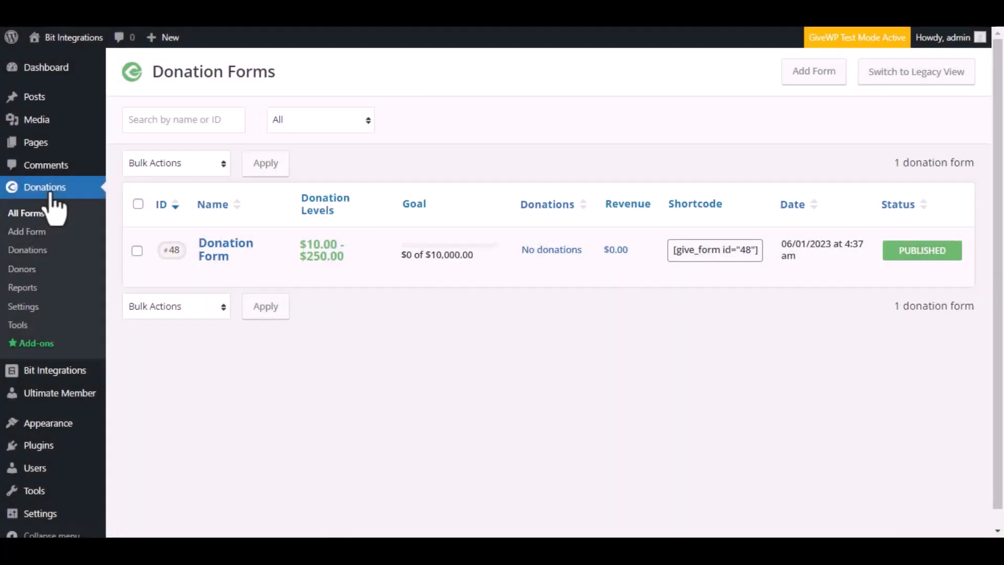
left_click(26, 269)
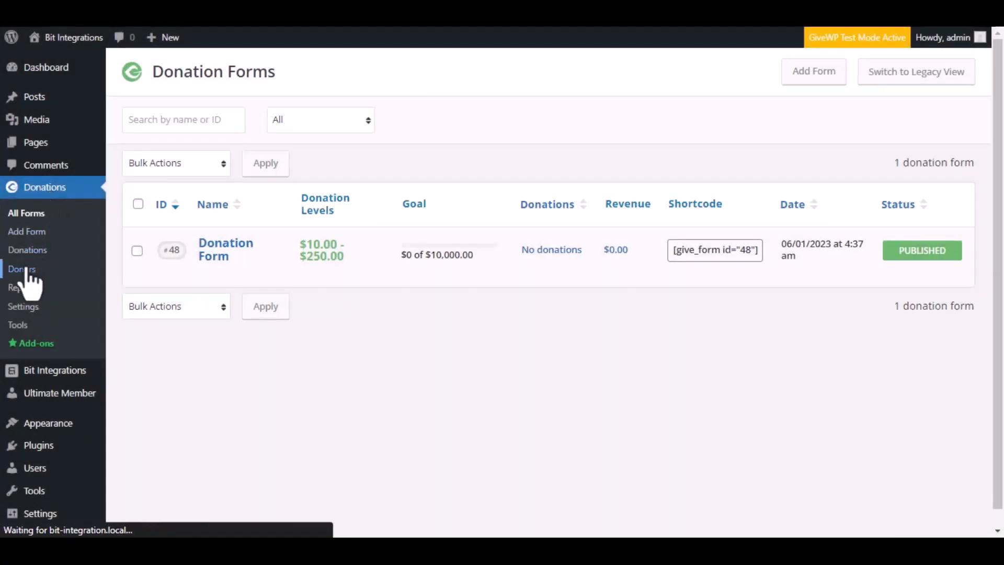